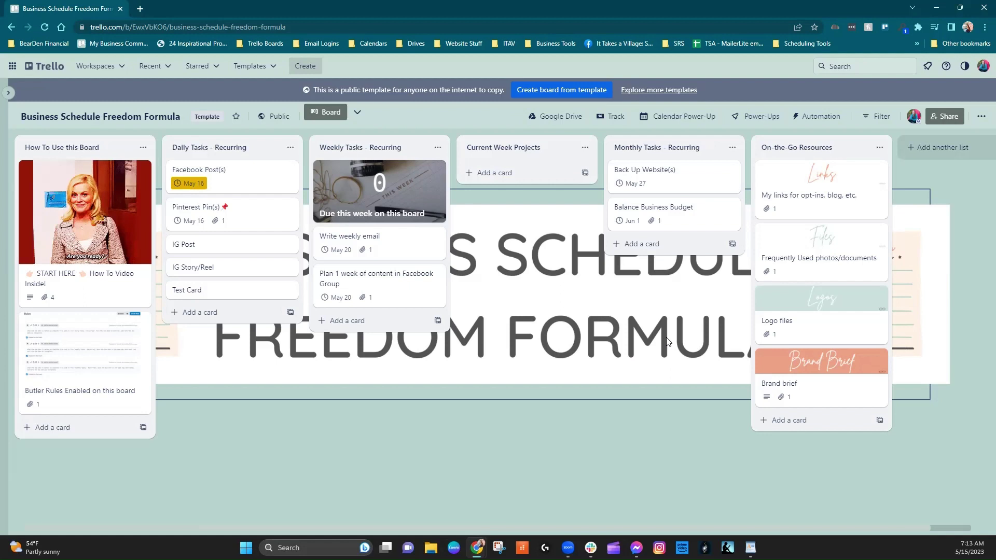
Step: Open the full Power-Ups directory and browse its featured add-ons like Personas, Assista and Crmble
left_click(754, 122)
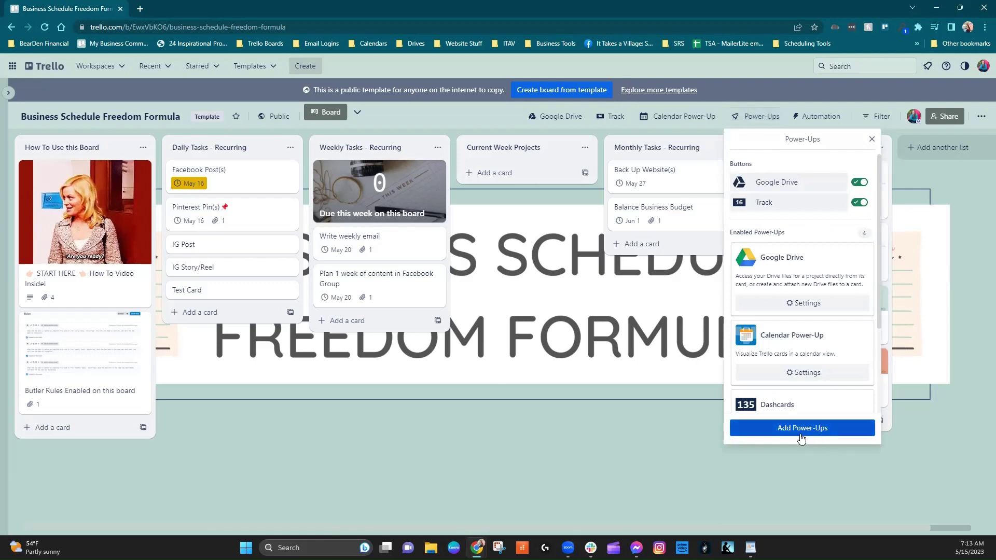
left_click(802, 428)
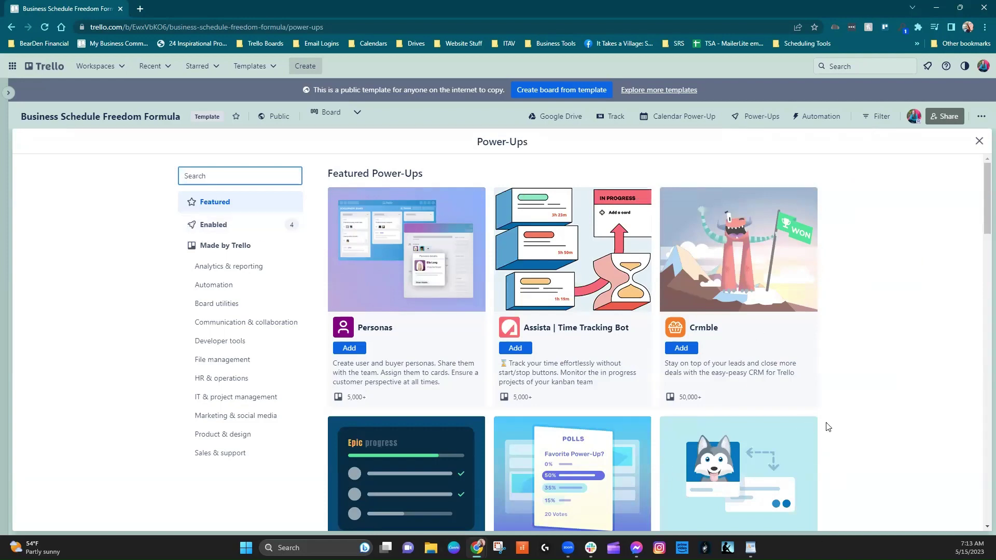
scroll(594, 280, "down", 4)
scroll(594, 280, "down", 15)
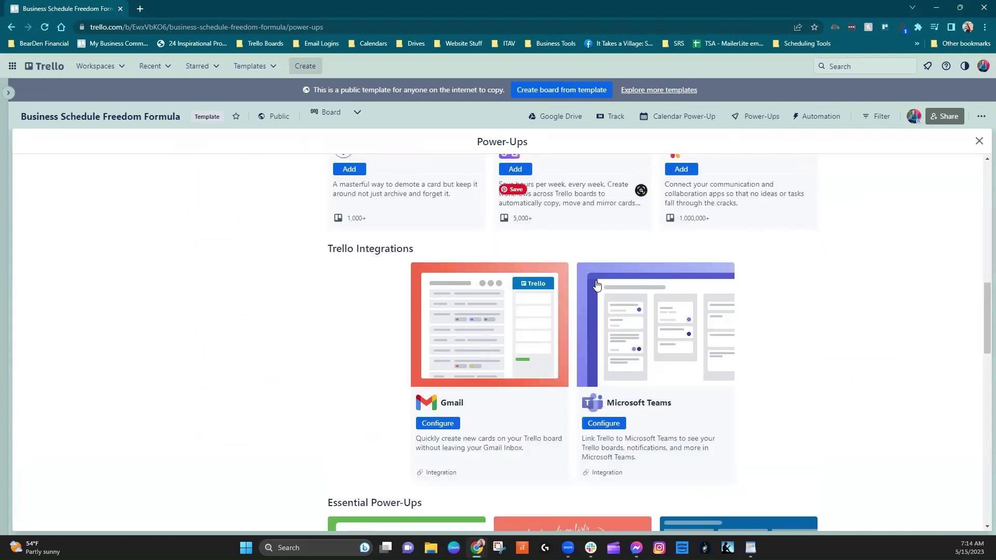
scroll(613, 278, "up", 5)
scroll(616, 268, "up", 2)
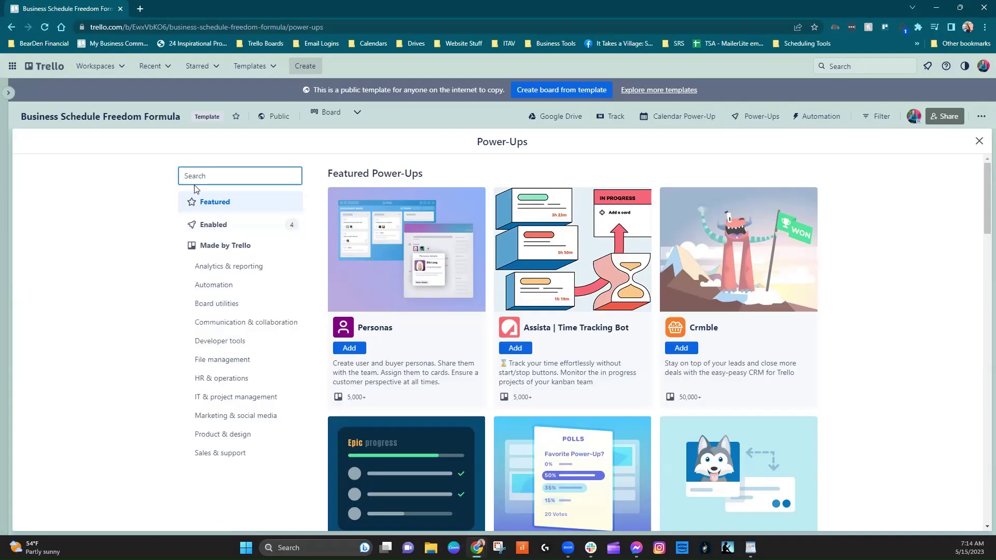
Step: Close the Power-Ups directory and reopen the board's Power-Ups panel
left_click(979, 141)
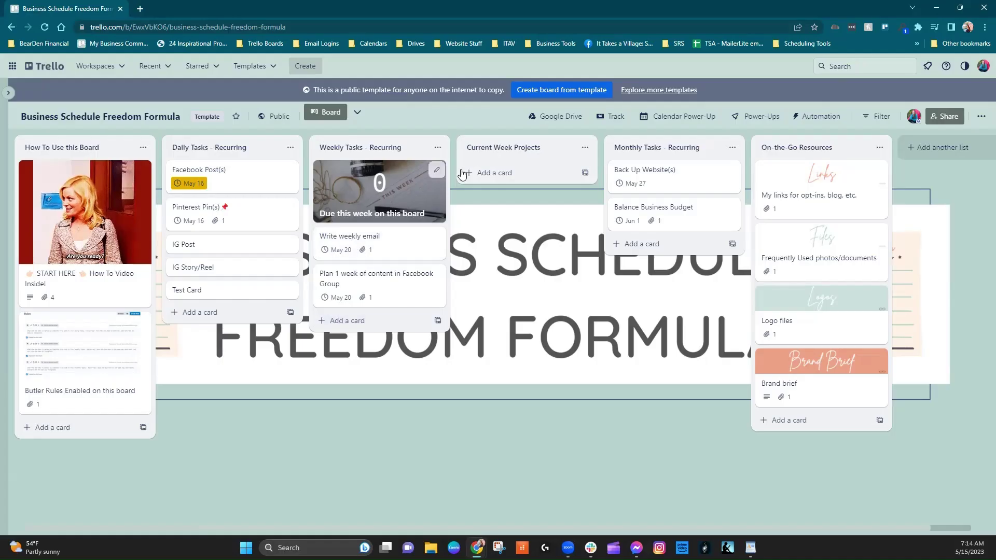
left_click(755, 119)
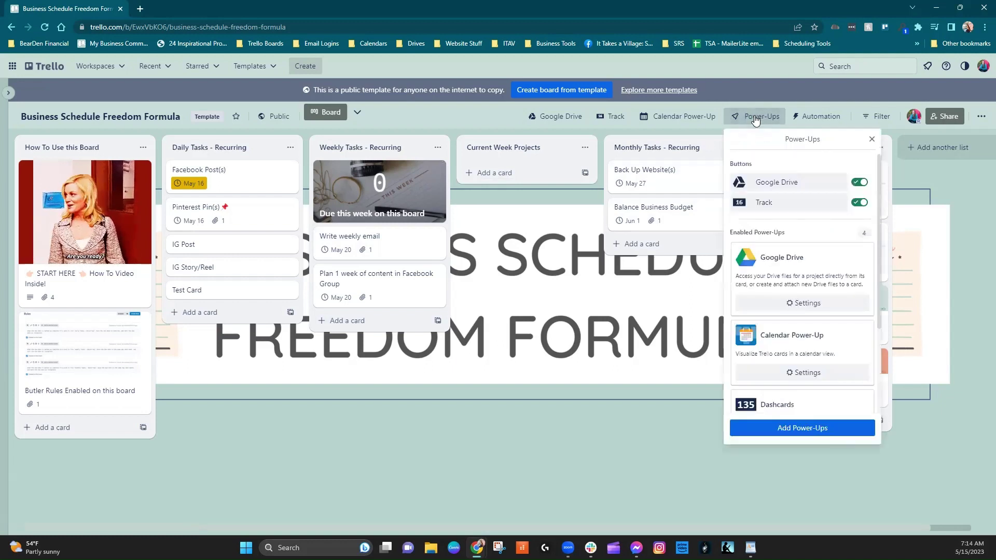
scroll(829, 300, "down", 2)
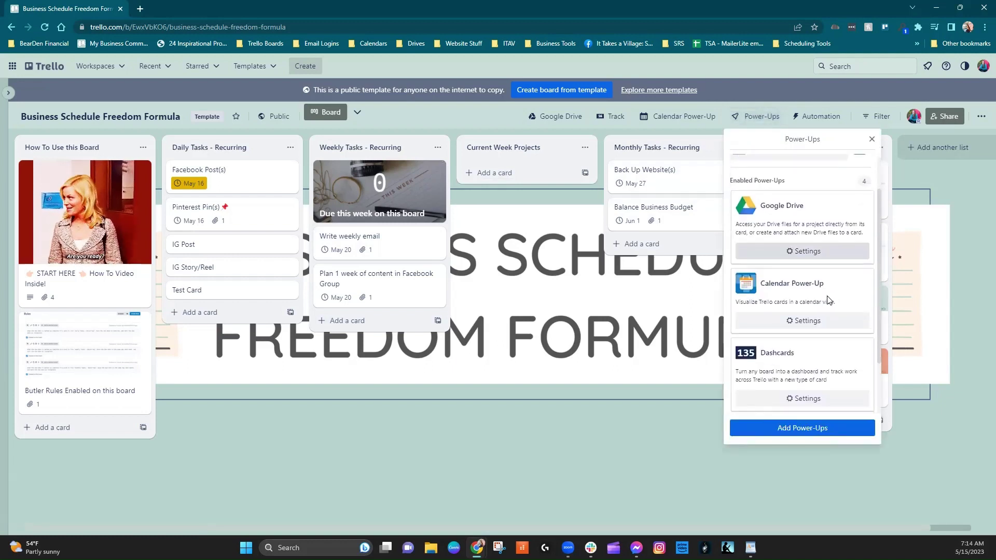
scroll(829, 299, "down", 3)
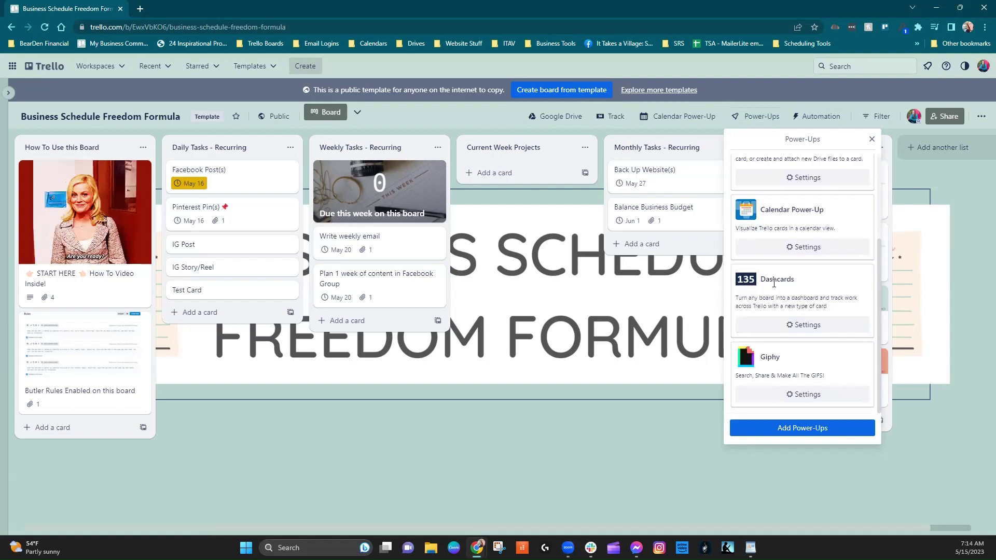
scroll(794, 330, "up", 5)
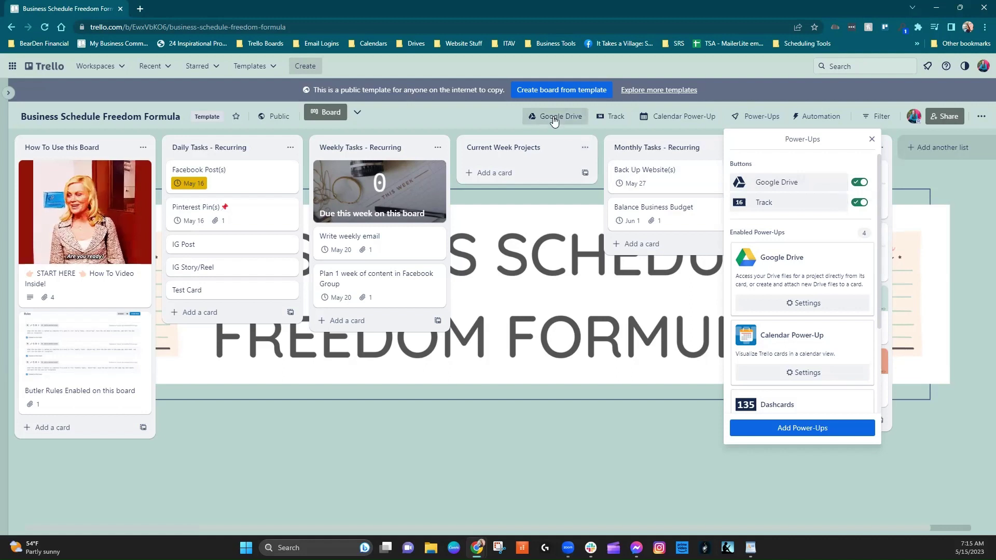
Step: Toggle the Google Drive shortcut off and back on, then bring up the Dashcards options
left_click(864, 182)
left_click(864, 184)
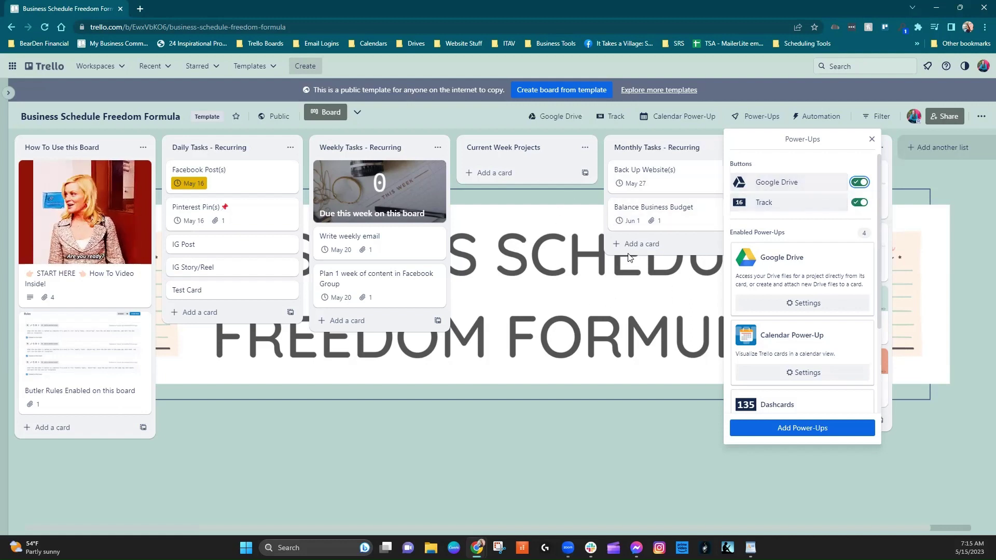
scroll(799, 259, "down", 3)
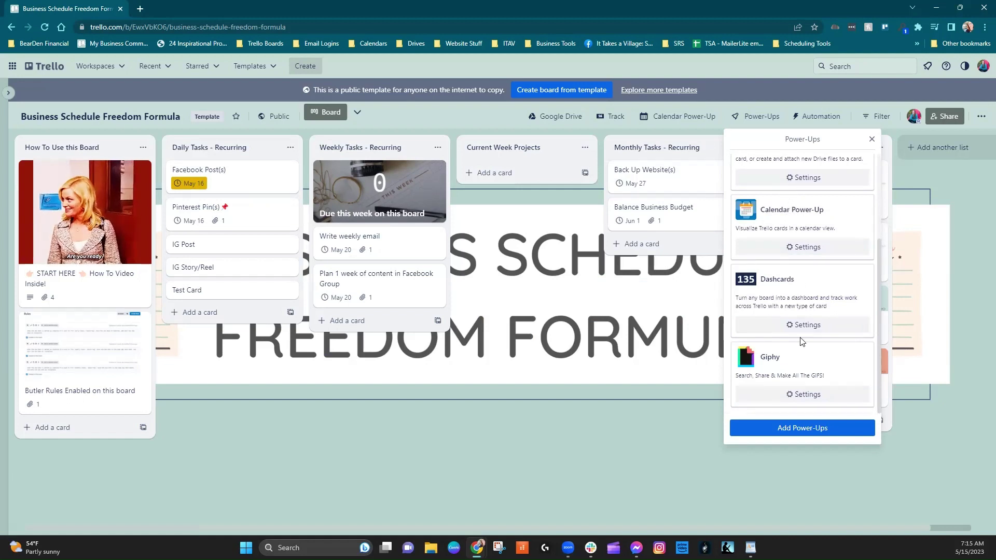
left_click(808, 325)
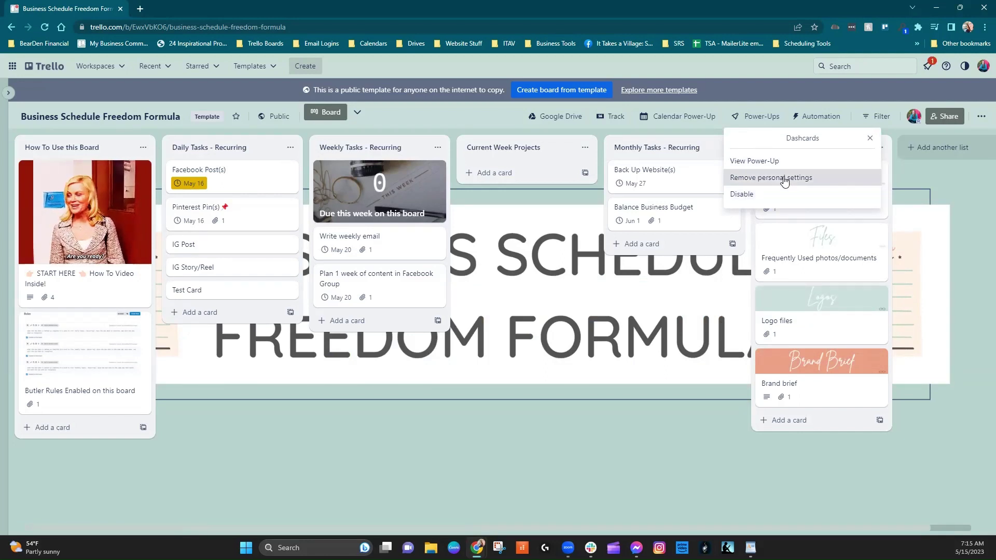
Step: Read through the Dashcards Power-Up description page, then close it to return to the board
left_click(754, 162)
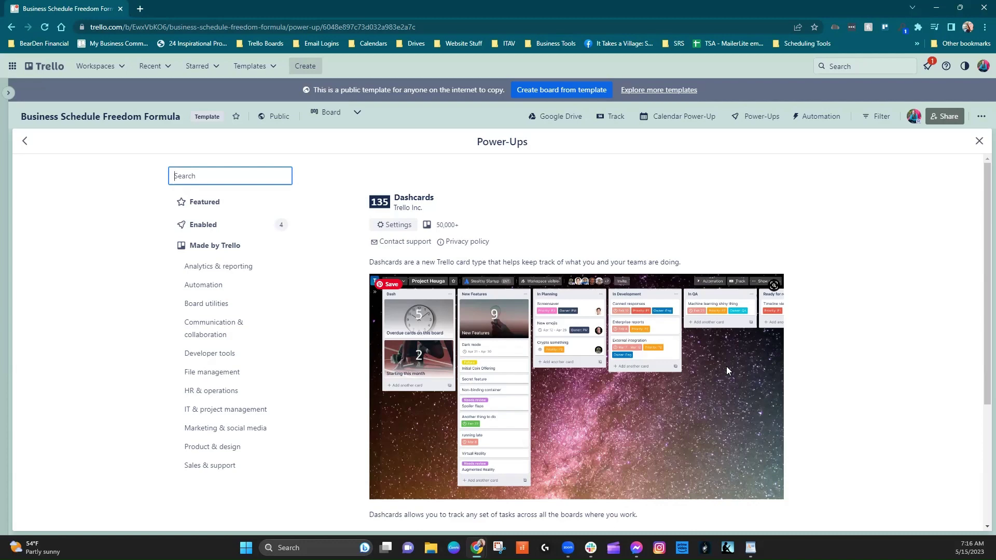
scroll(726, 366, "down", 1)
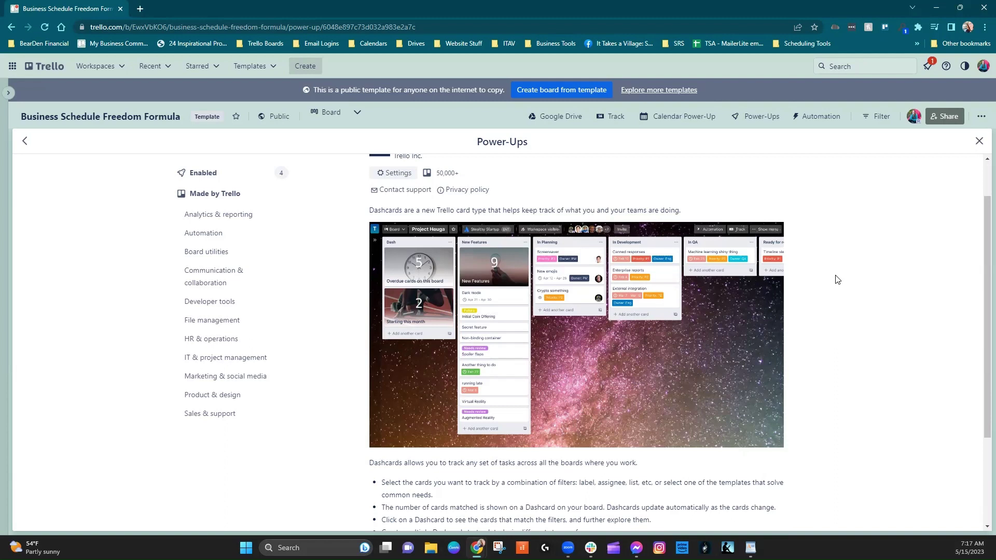
scroll(861, 311, "up", 1)
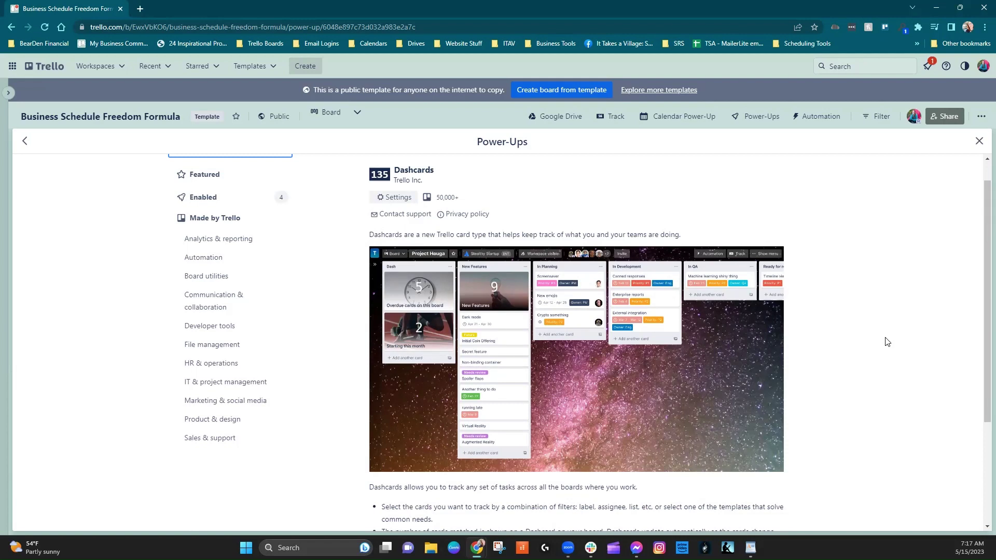
scroll(851, 389, "down", 3)
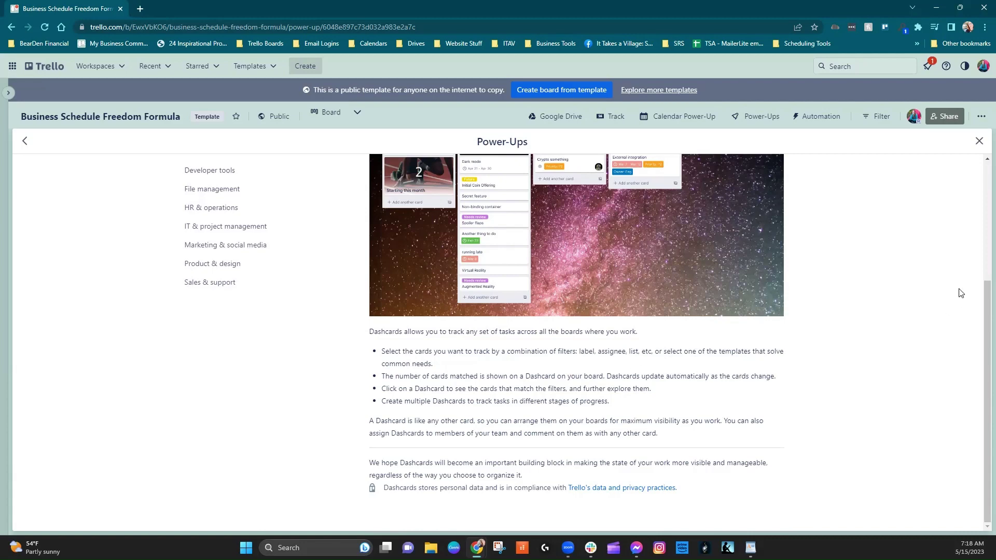
left_click(979, 140)
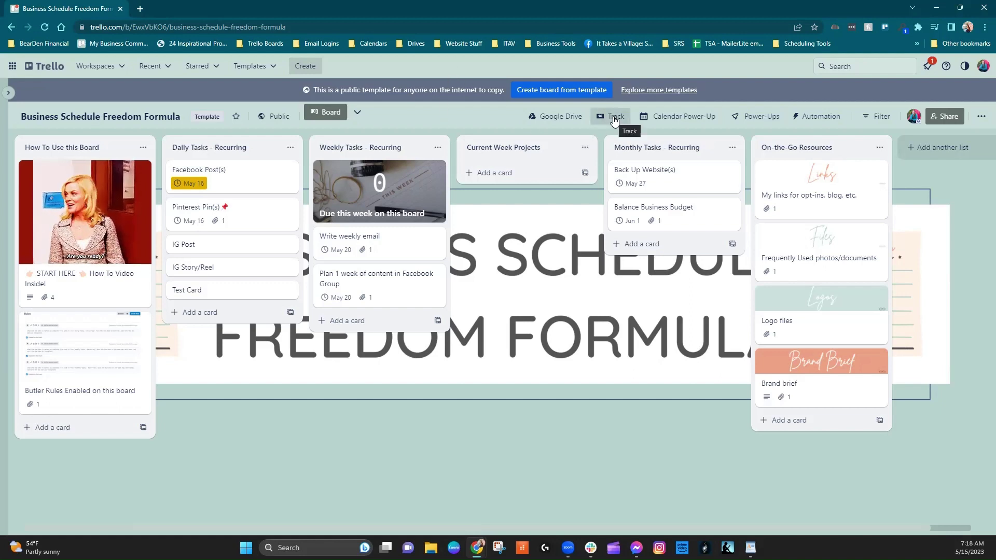
Step: Open the Dashcards Track gallery and look over trackers like Assigned to me and Overdue
left_click(614, 119)
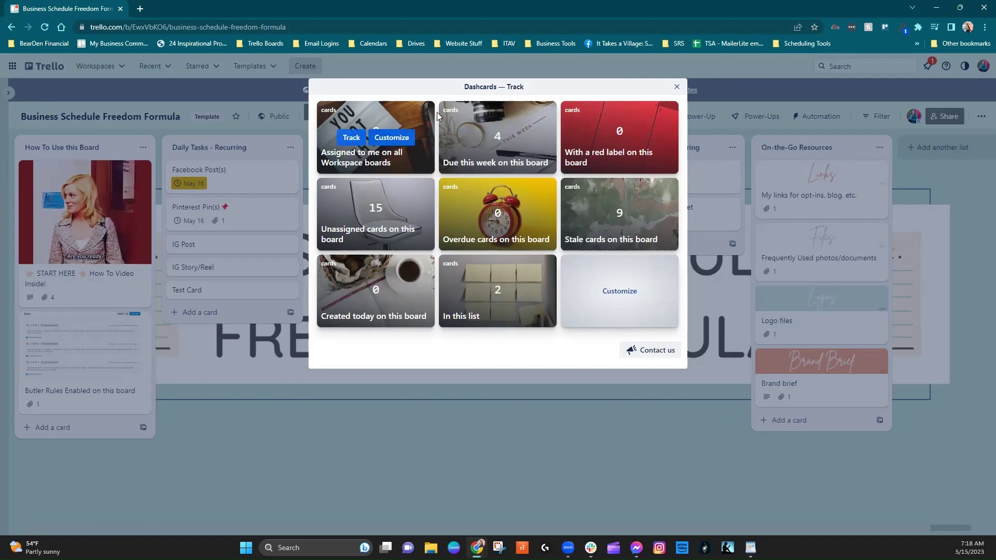
mouse_move(614, 146)
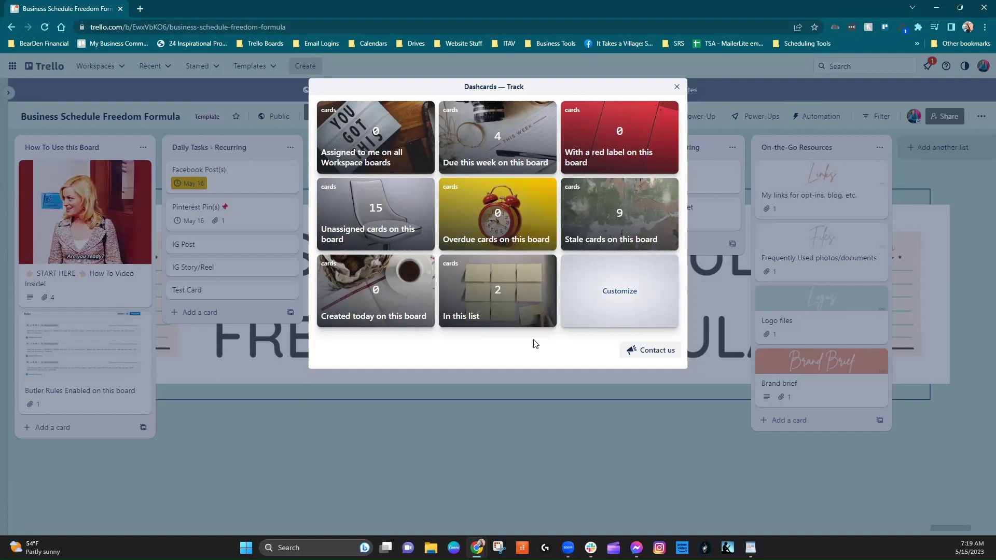
mouse_move(332, 130)
mouse_move(392, 148)
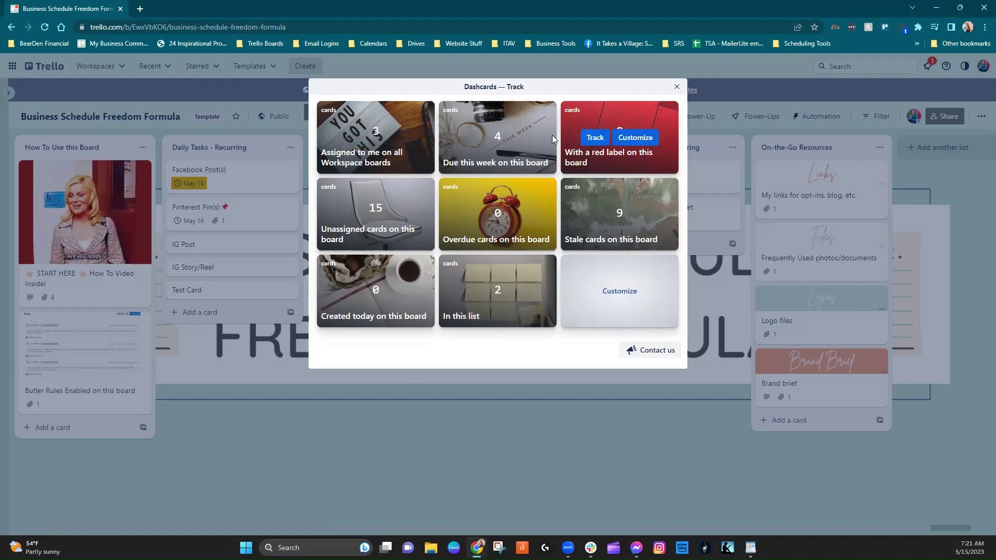
mouse_move(344, 226)
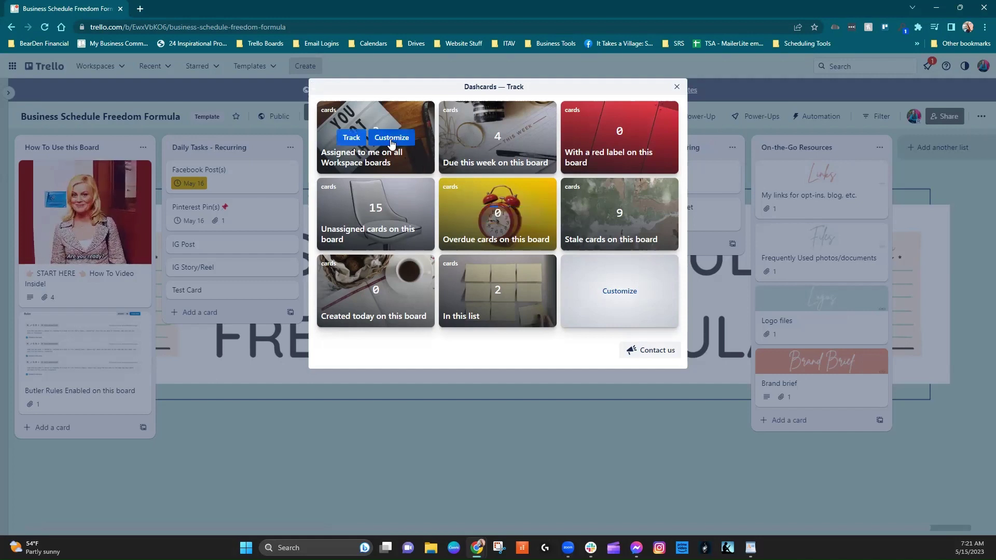
Step: Rename the Assigned to me dashcard 'My To Do List for the Week' with a planet photo background
left_click(391, 140)
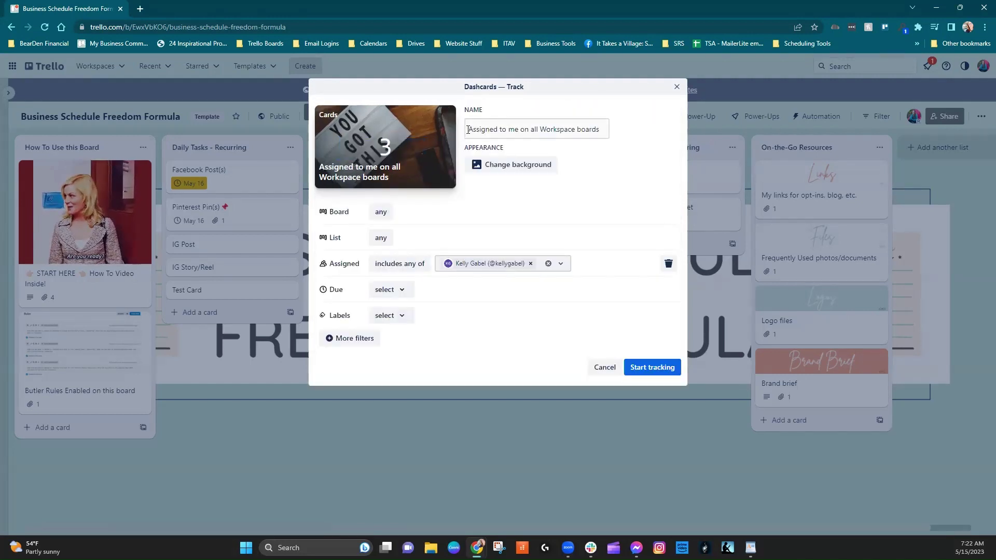
left_click_drag(469, 129, 615, 130)
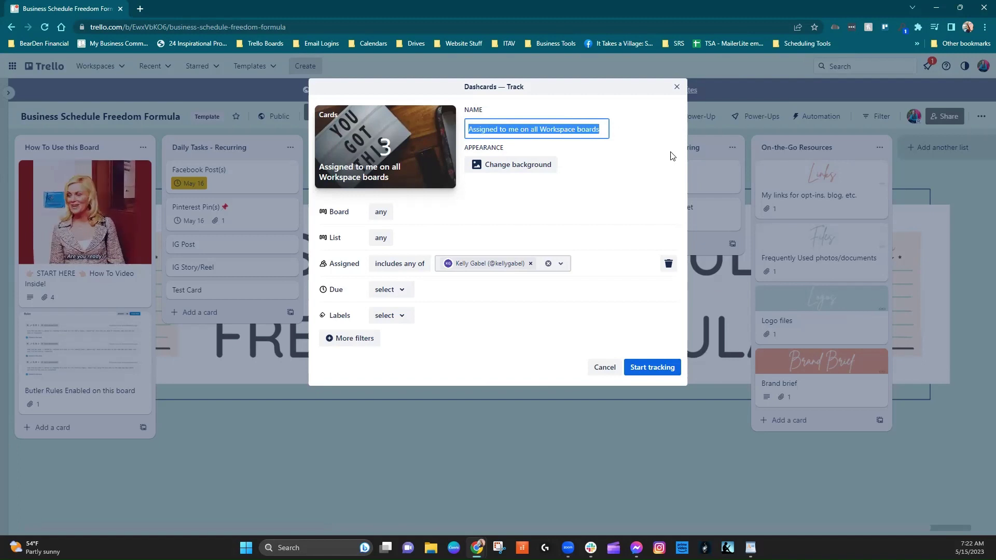
type("My To ")
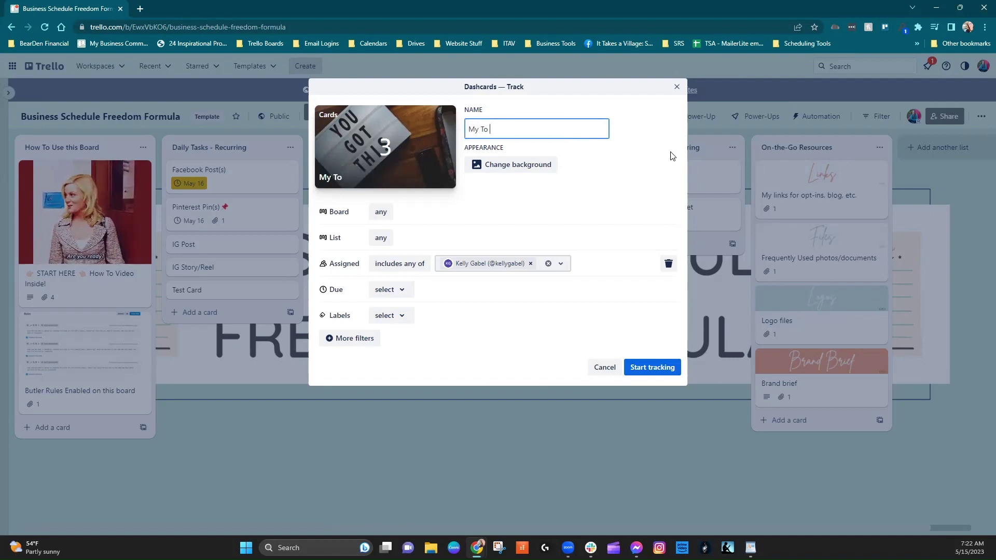
type("Do List for the Week")
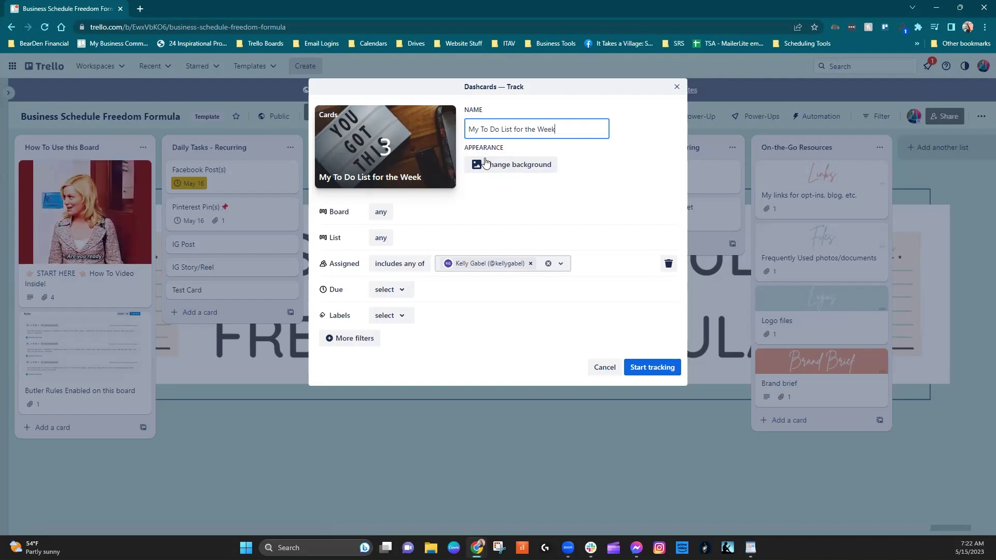
left_click(513, 166)
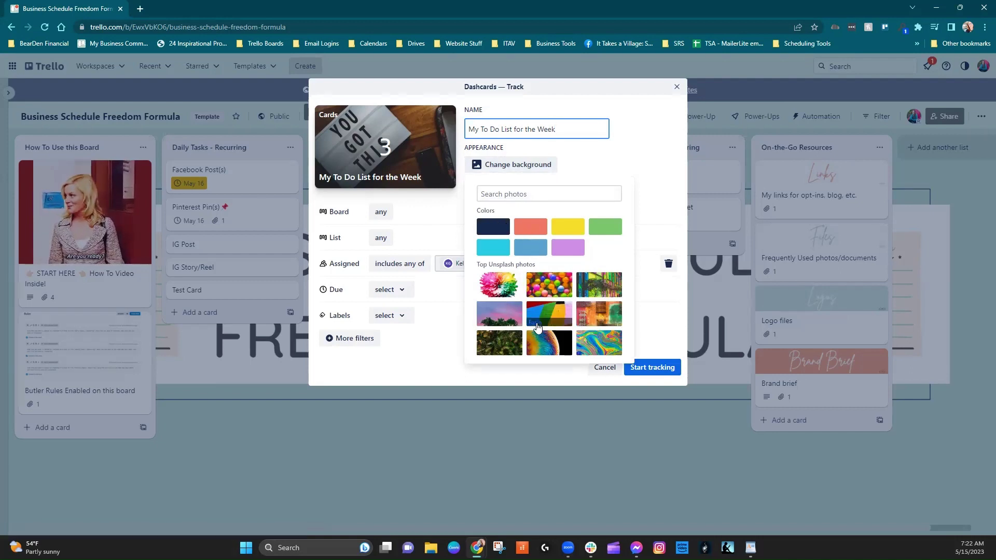
left_click(539, 342)
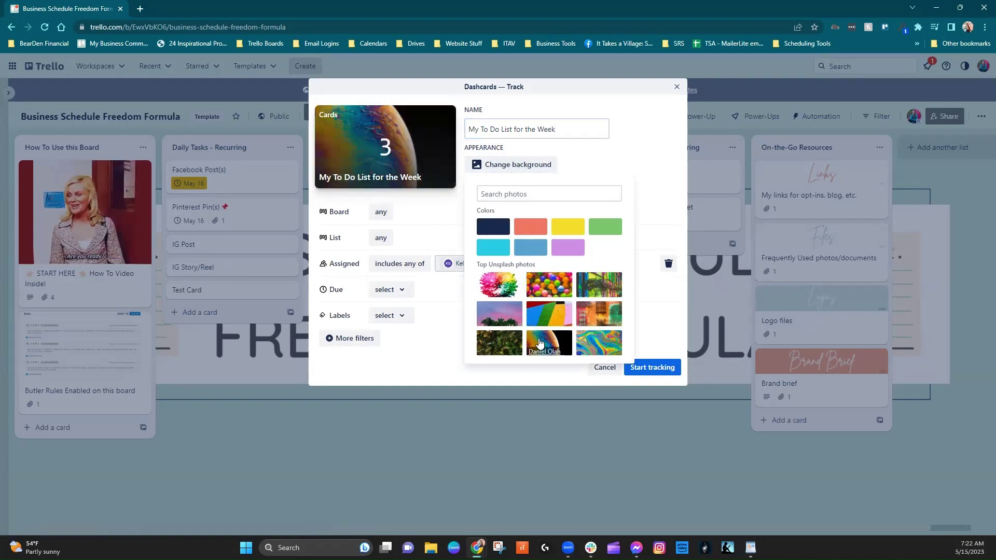
left_click(622, 138)
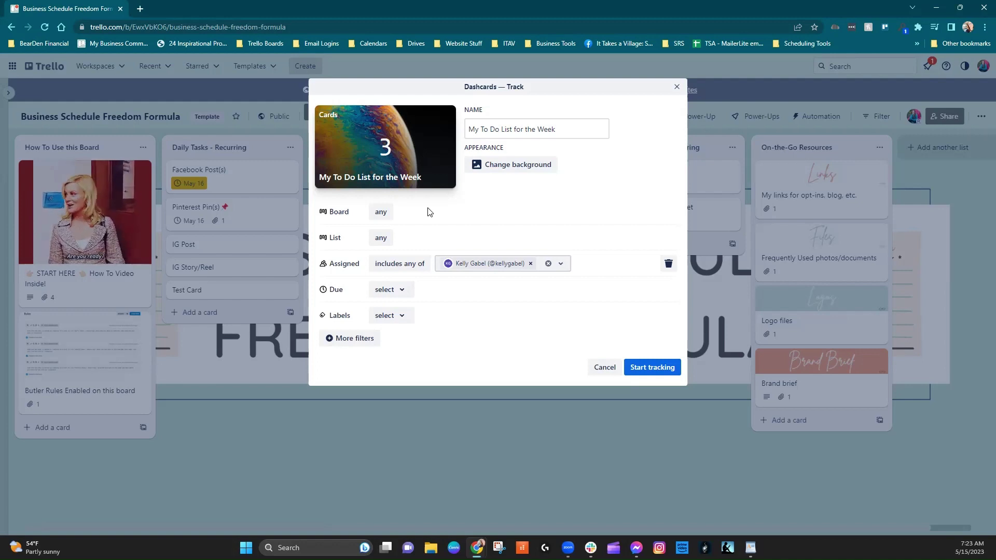
Step: Let the dashcard count cards from any list, add no extra filters, and start tracking
left_click(388, 216)
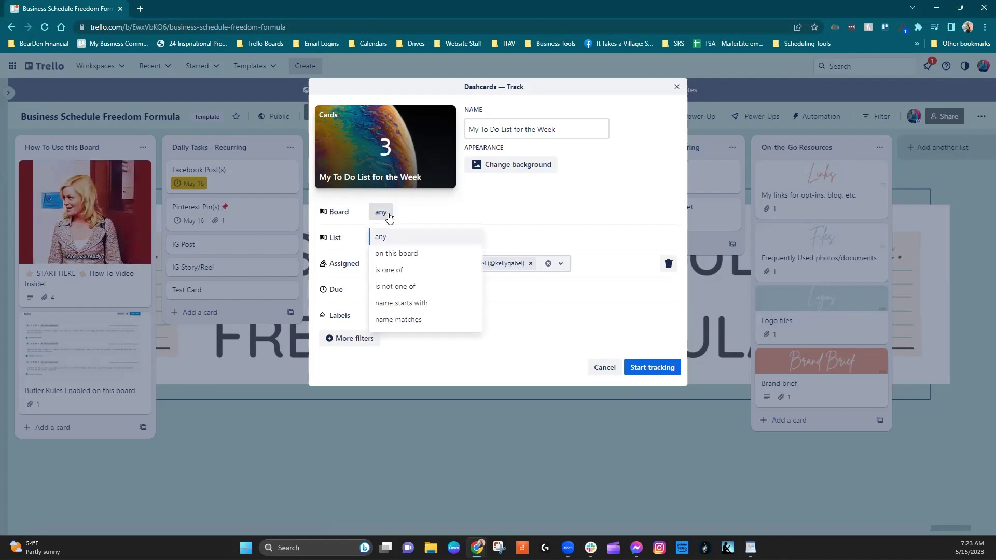
left_click(473, 210)
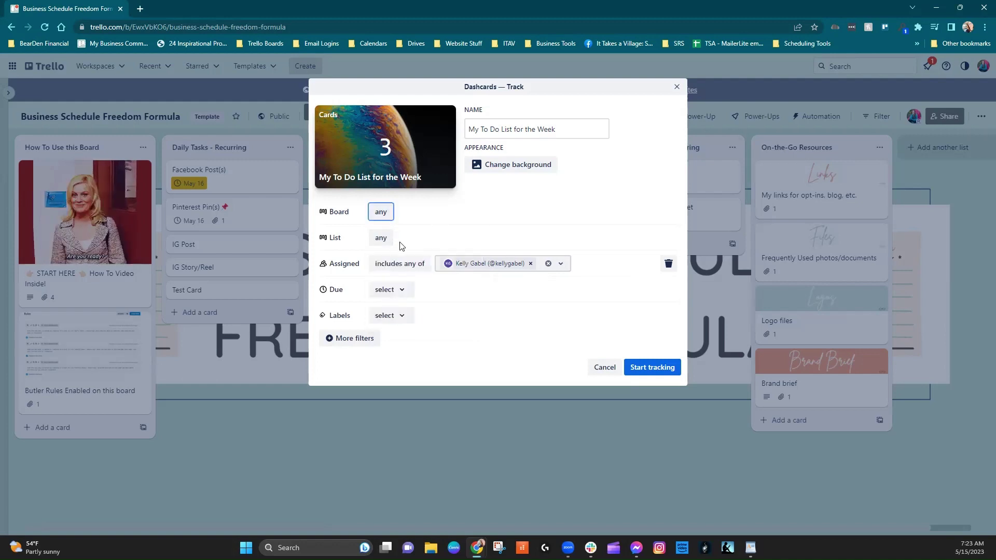
left_click(379, 243)
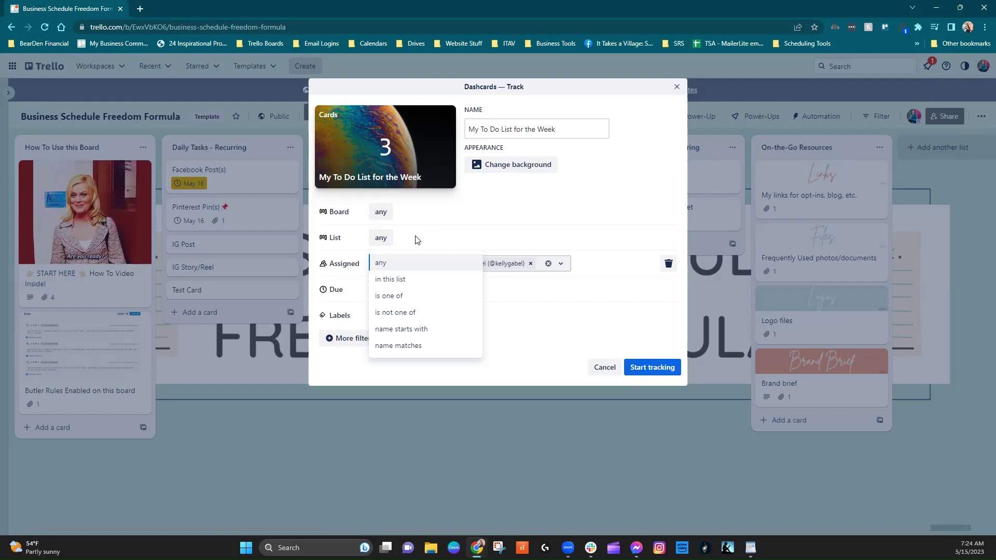
left_click(400, 295)
left_click(432, 239)
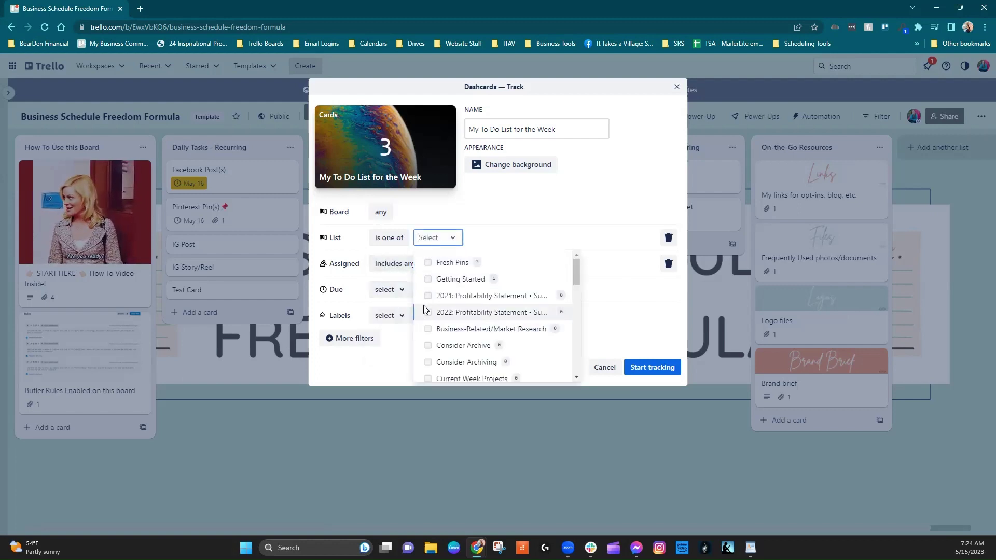
left_click(436, 237)
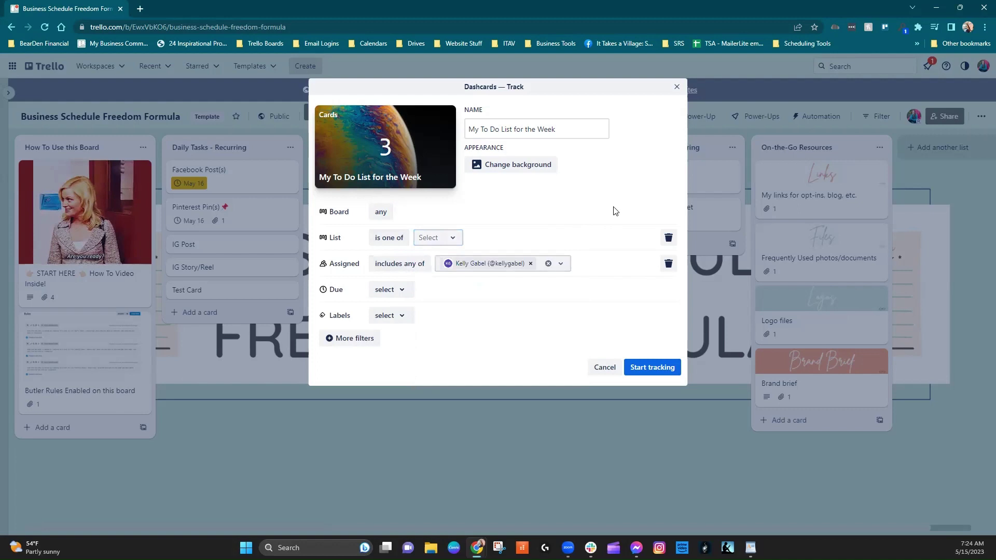
left_click(668, 238)
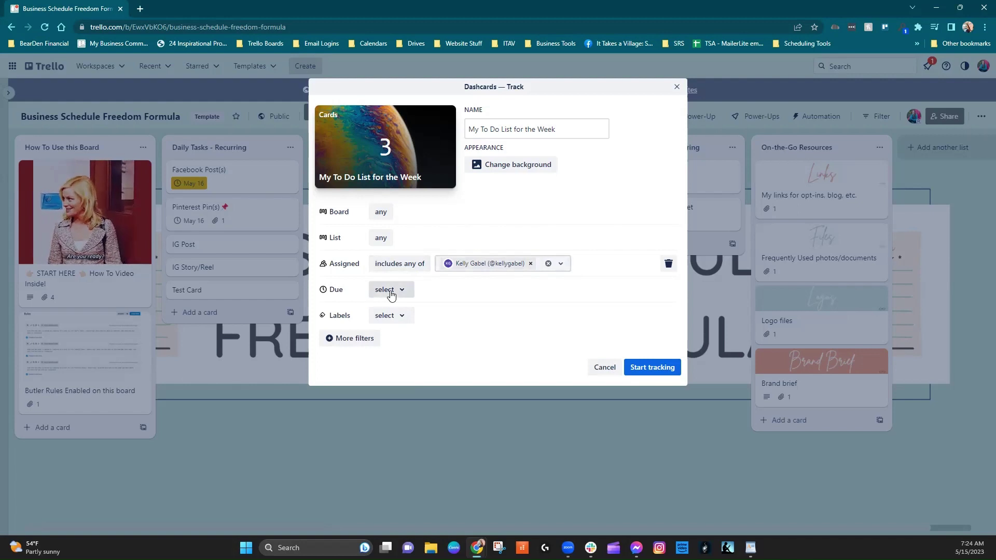
left_click(355, 339)
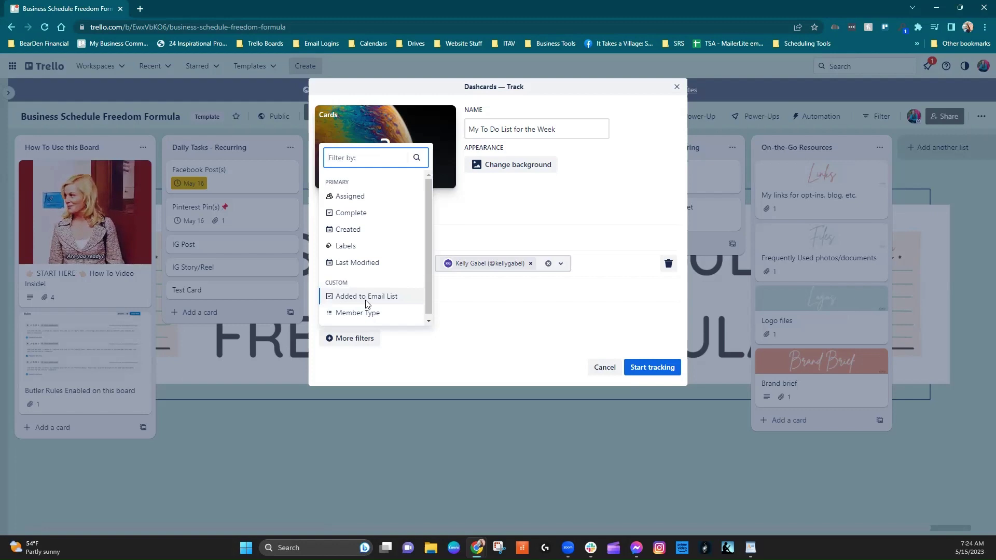
key("Escape")
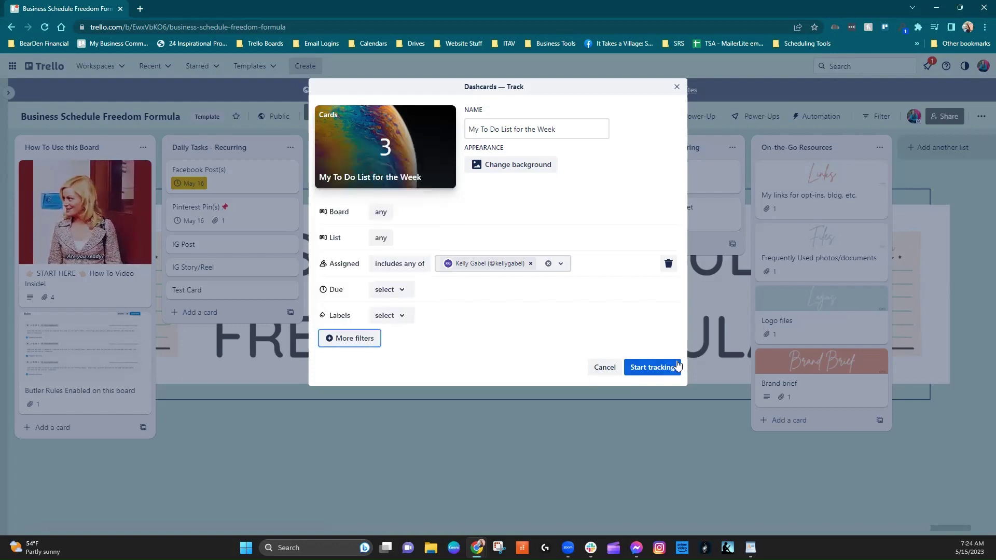
left_click(670, 367)
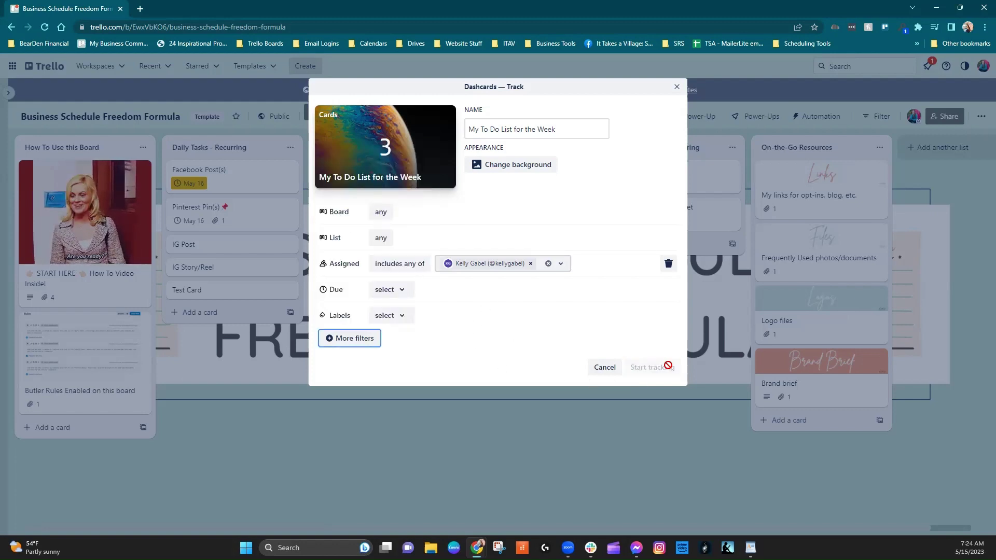
Step: Close the Track dialog, then preview the In this list template's Customize form without saving
left_click(677, 87)
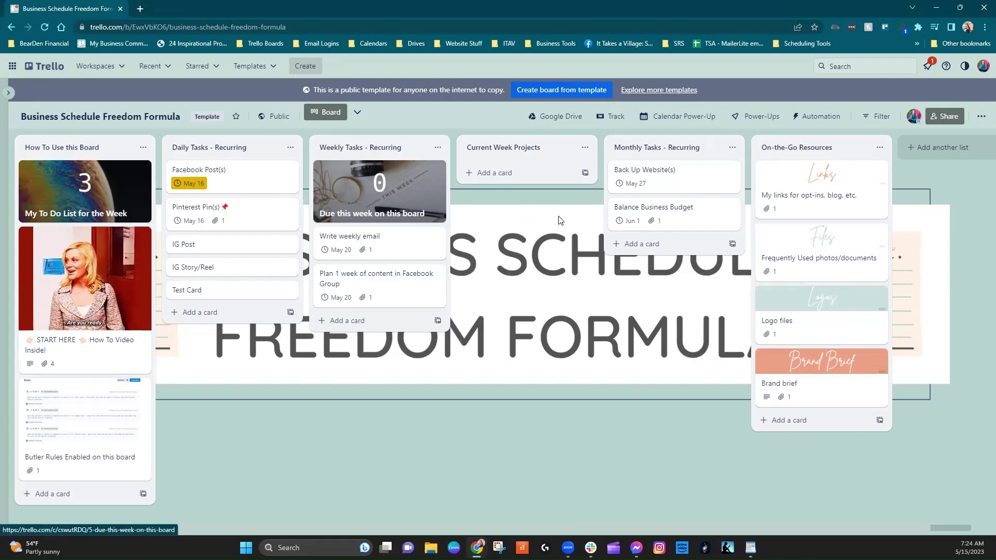
left_click(612, 115)
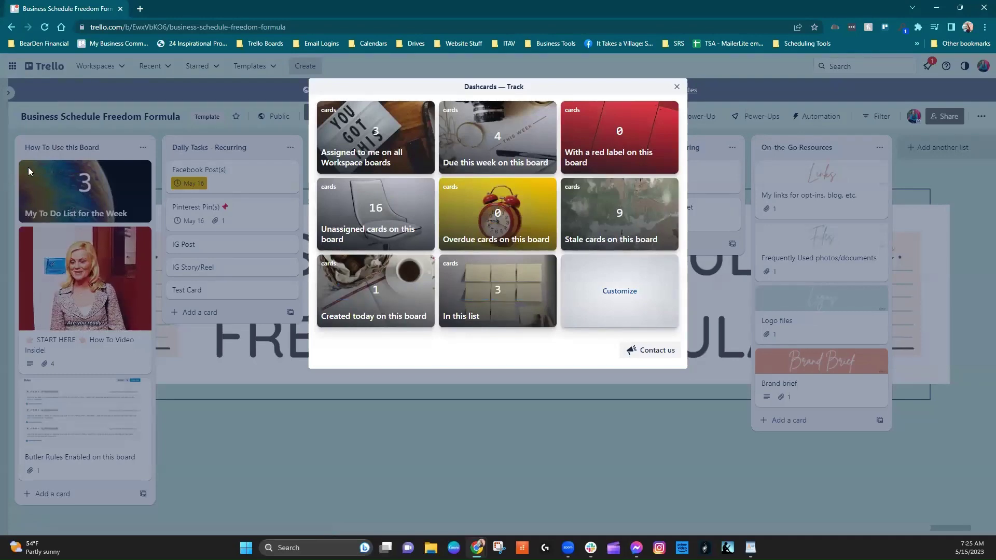
left_click(677, 86)
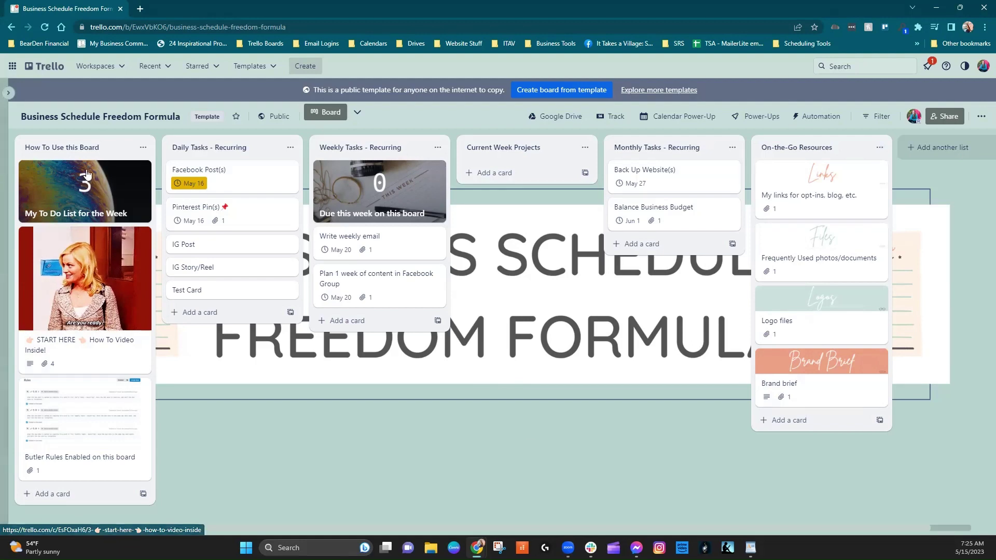
left_click(613, 121)
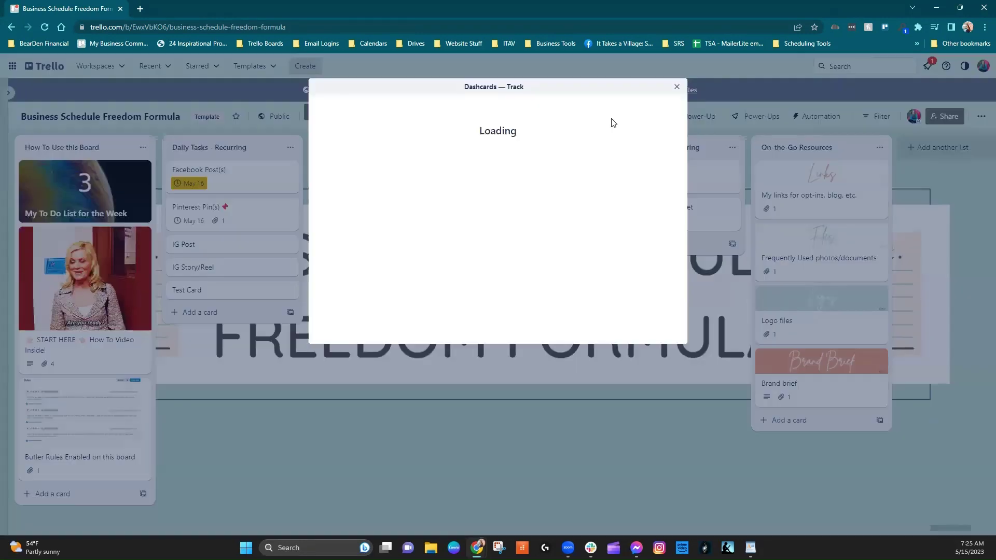
left_click(522, 293)
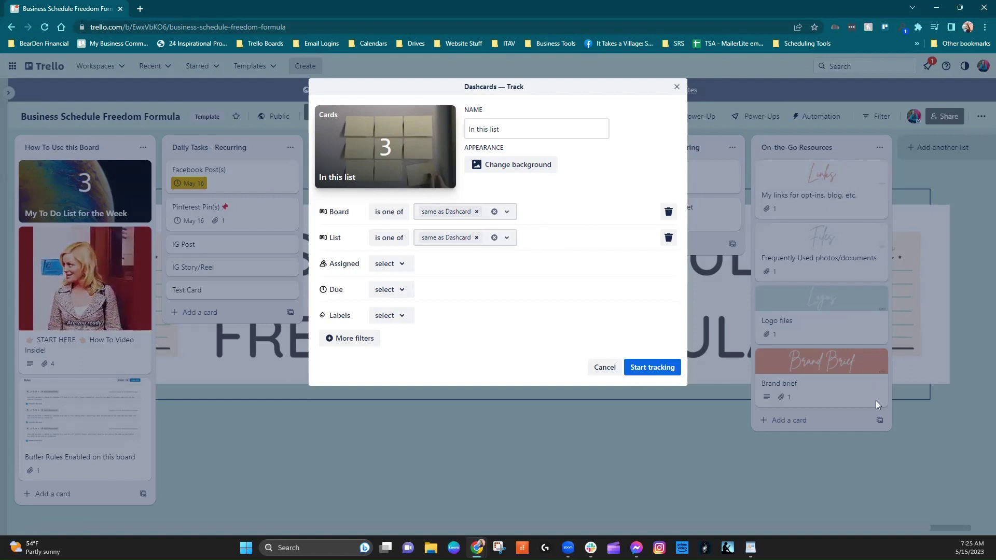
left_click(676, 87)
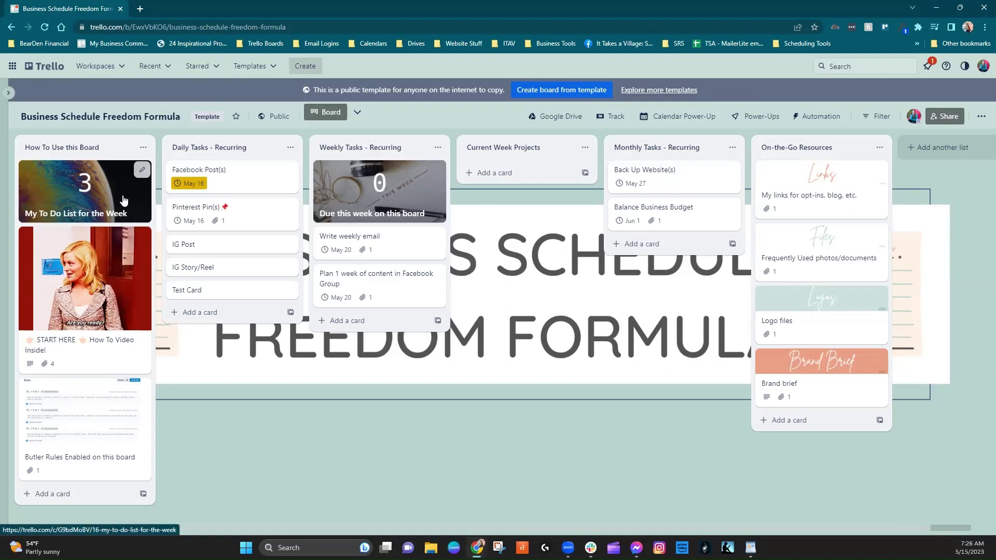
Step: Move the My To Do List for the Week dashcard into Current Week Projects and view its 3 matching cards
left_click_drag(130, 200, 560, 197)
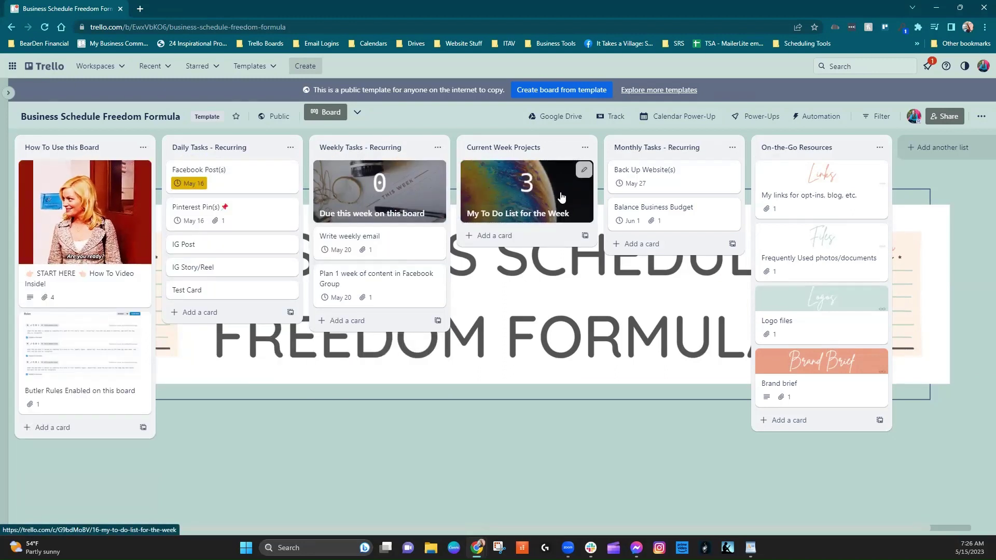
left_click(561, 196)
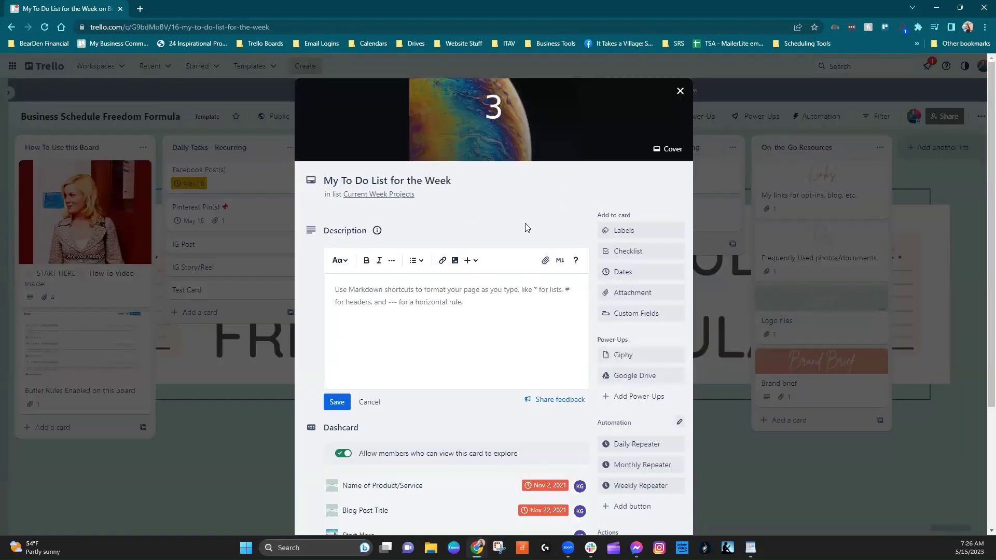
scroll(538, 236, "down", 2)
scroll(466, 241, "down", 2)
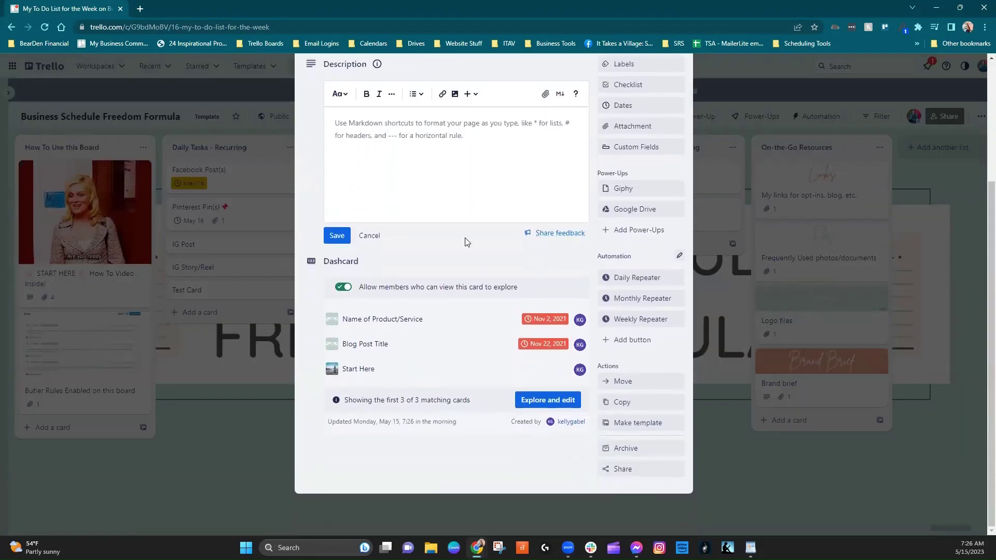
left_click(362, 321)
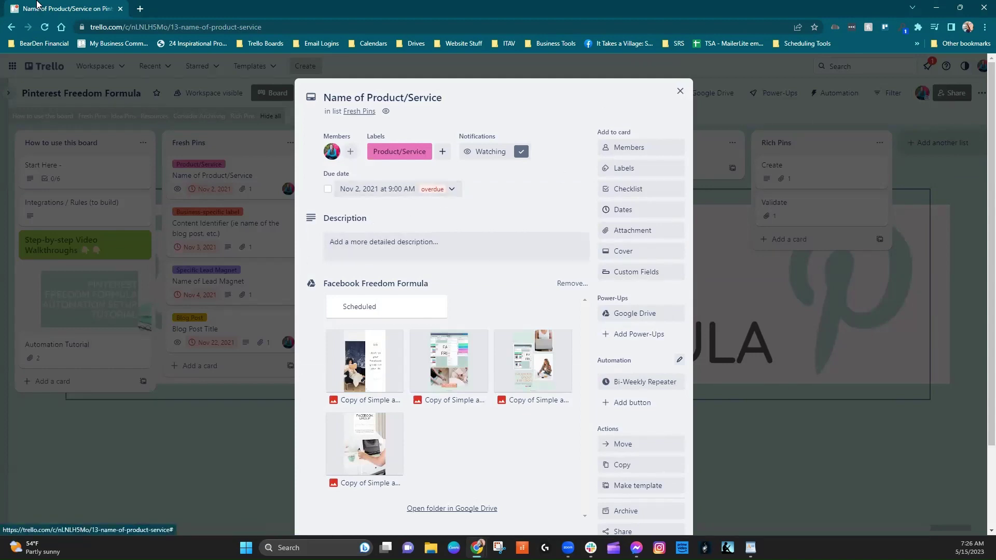
left_click(11, 27)
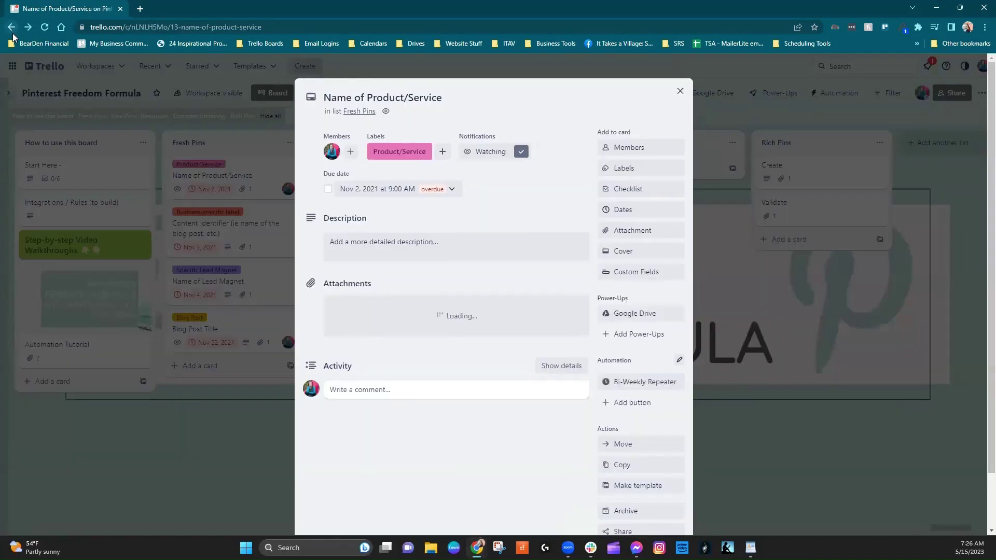
left_click(18, 35)
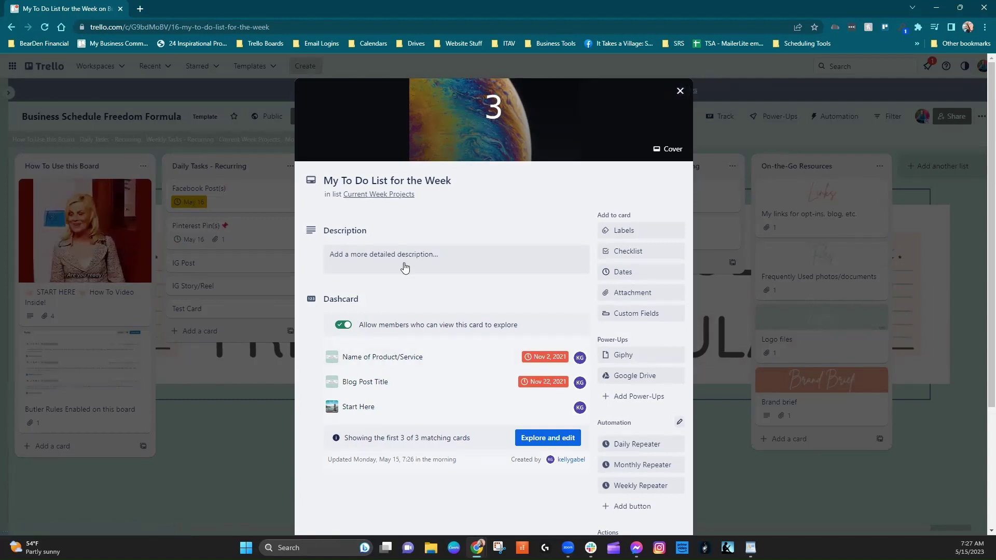
right_click(394, 356)
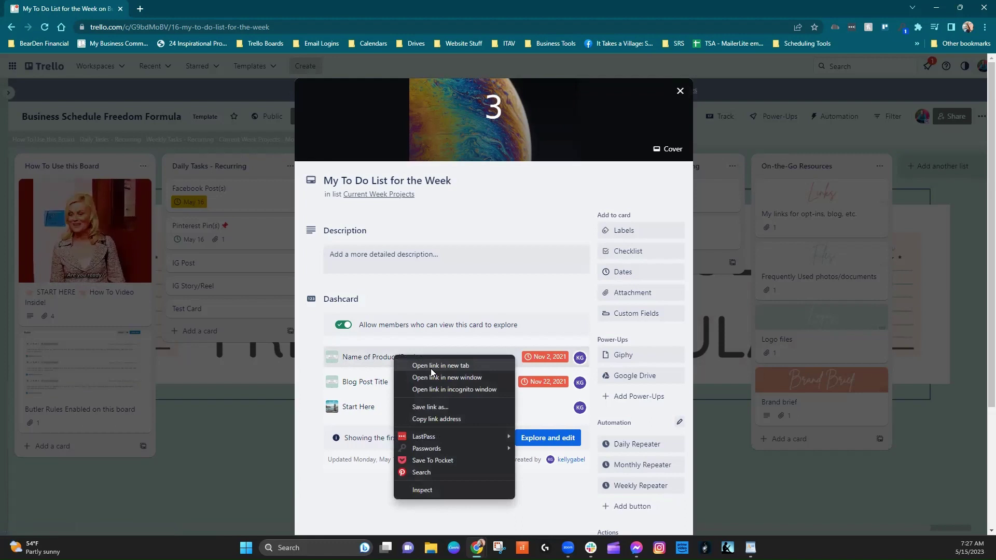
left_click(357, 497)
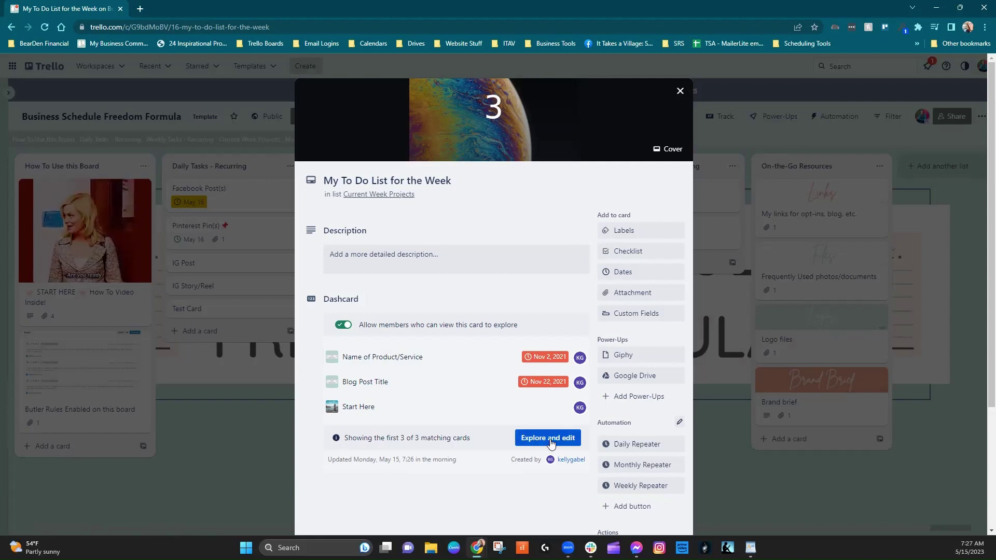
Step: Open the dashcard's Explore and edit view, check the Columns menu, and switch to Metrics showing 3 cards
left_click(552, 442)
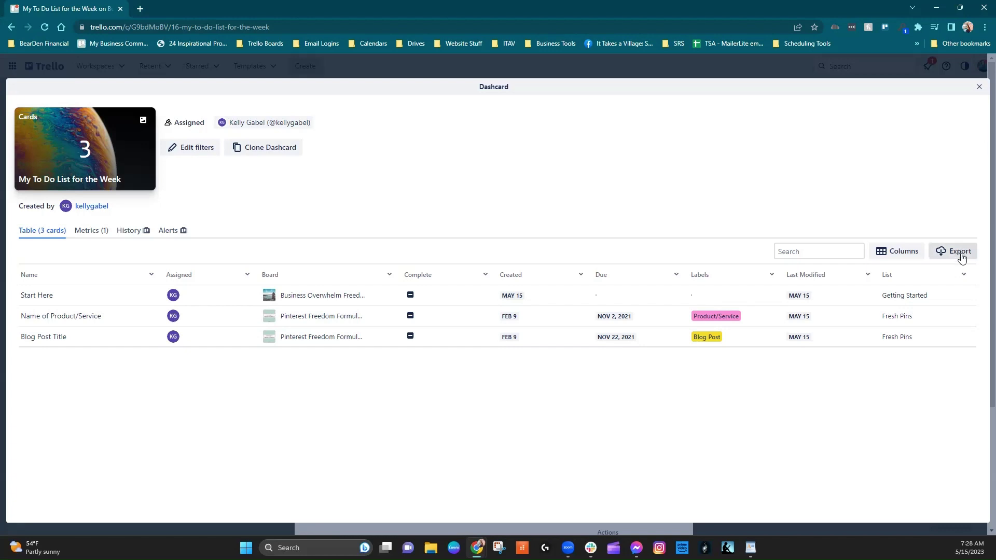
left_click(911, 255)
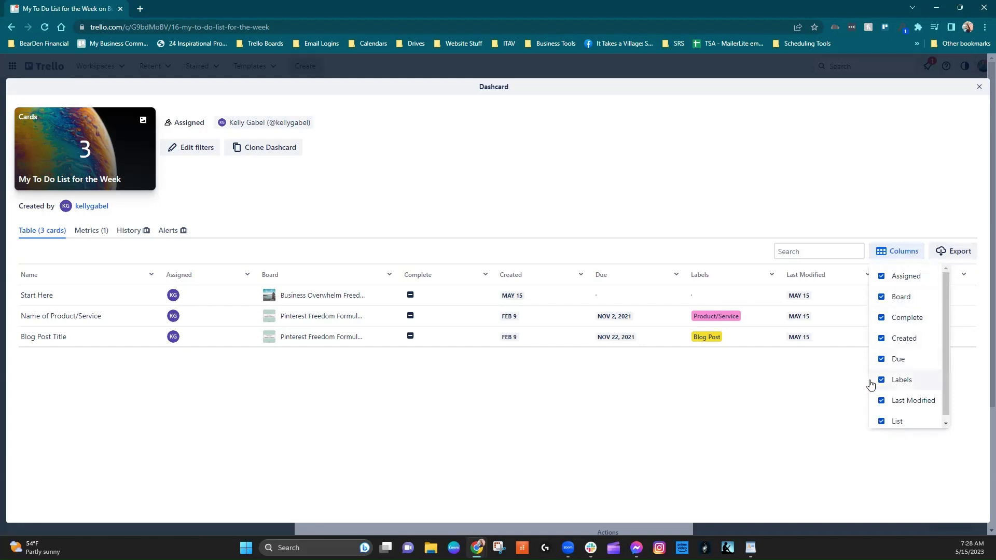
left_click(899, 251)
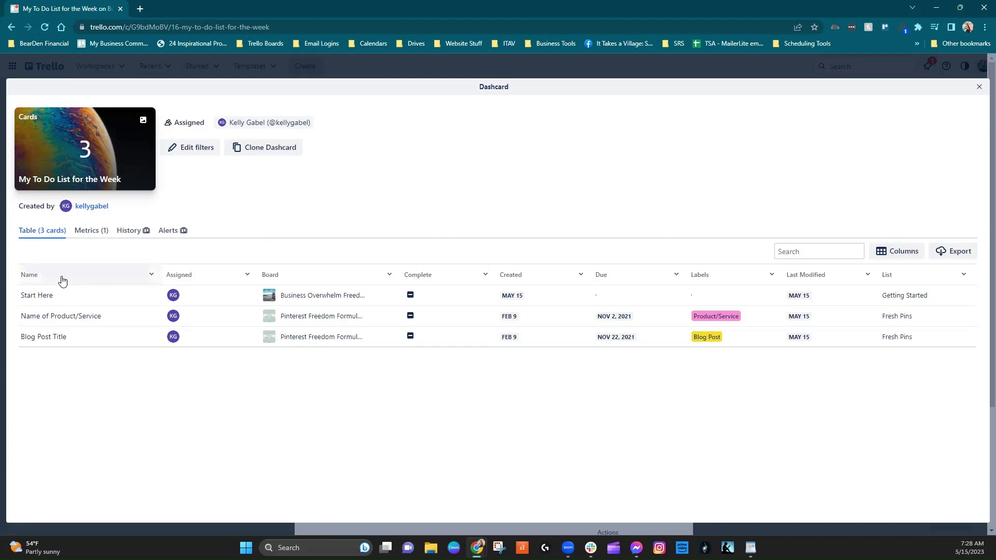
left_click(83, 233)
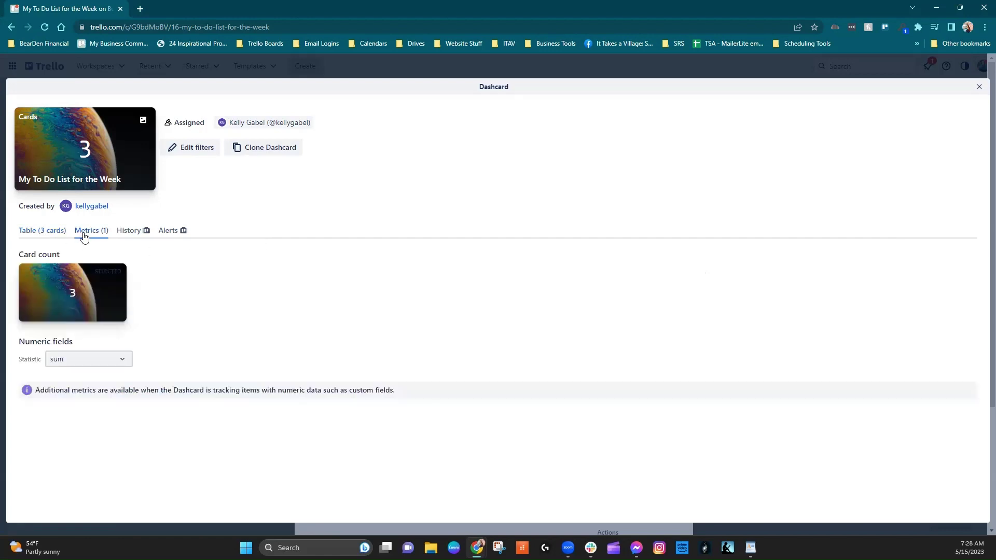
Step: Check the Statistic options keeping sum, look at History and Alerts, then return to the 3-card Table
left_click(129, 365)
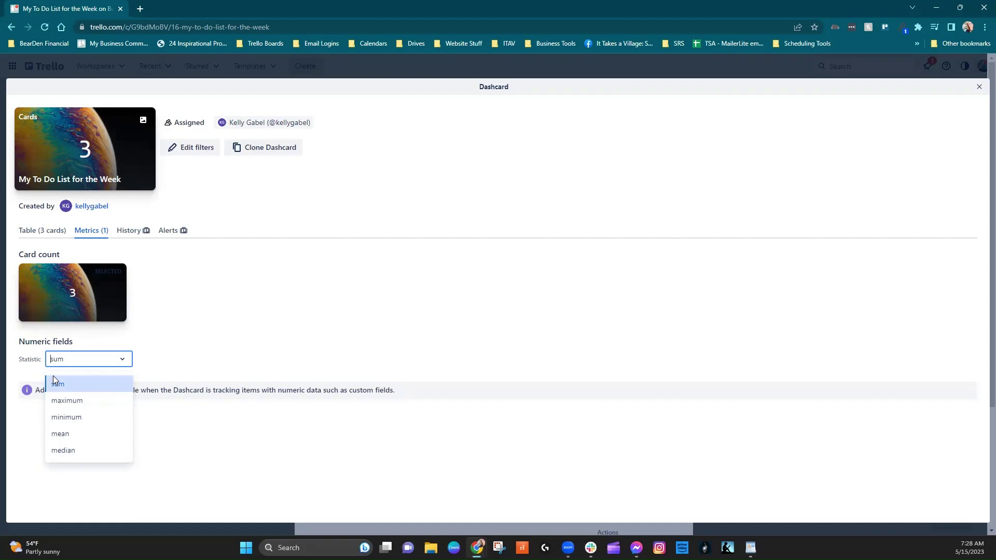
left_click(164, 337)
left_click(136, 236)
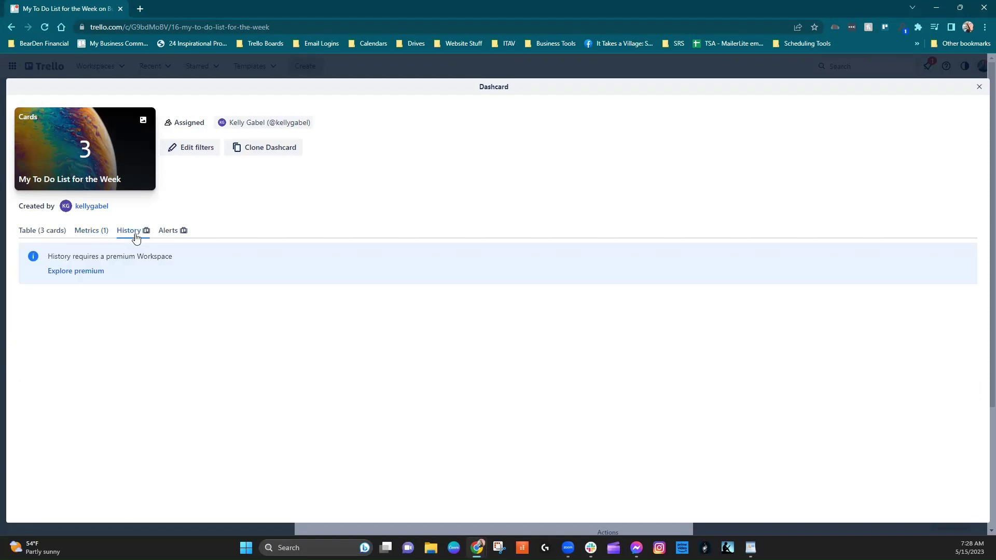
left_click(179, 231)
left_click(95, 238)
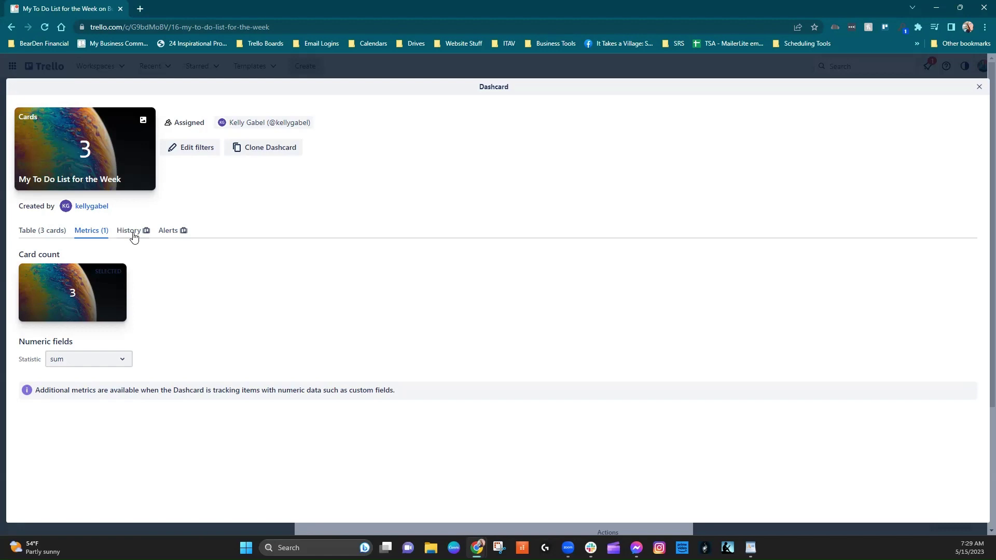
left_click(50, 234)
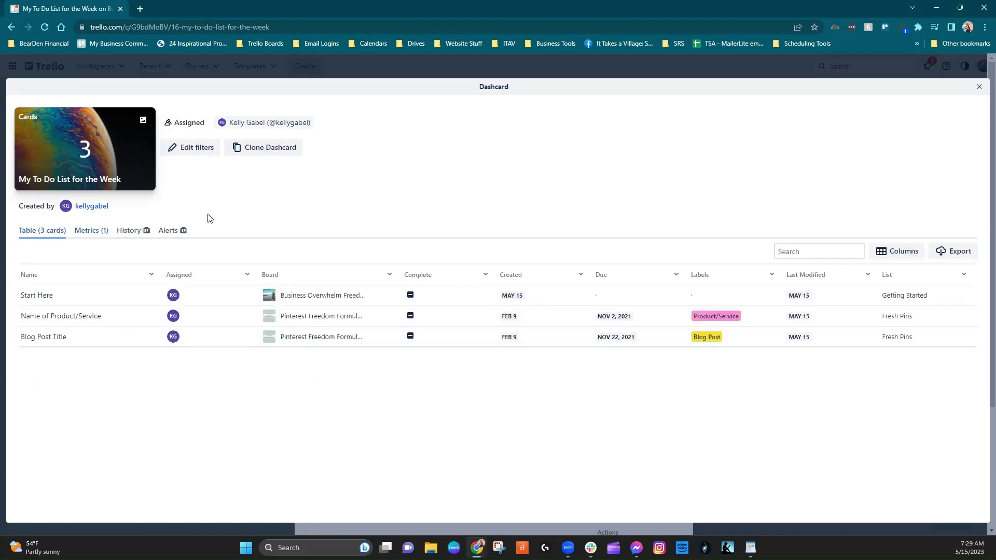